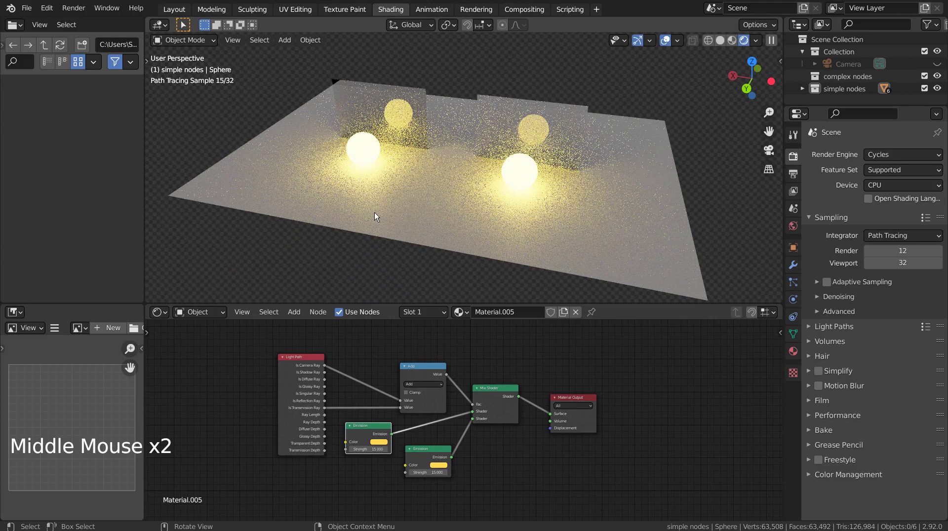
Inspect both spheres' and the right pane's materials, ending on the left pane's Principled BSDF
middle_click_drag(369, 212, 423, 230)
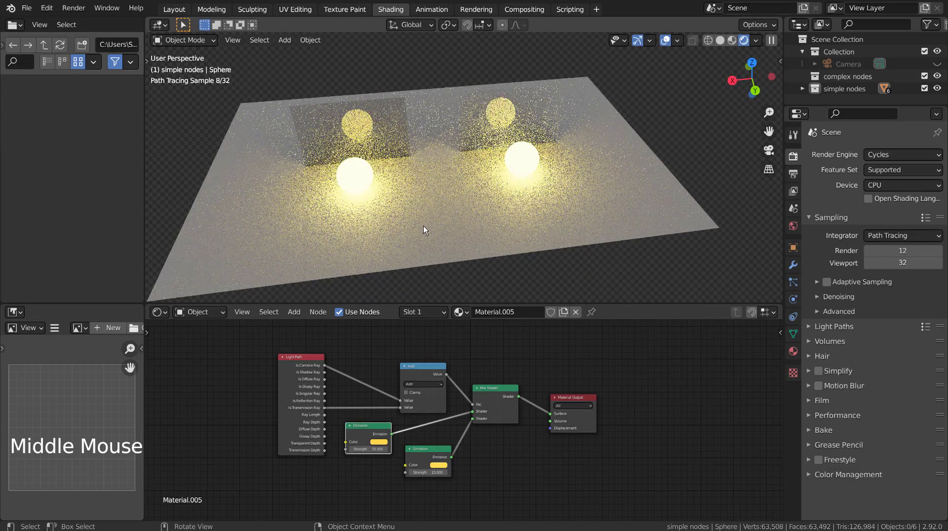
left_click(534, 165)
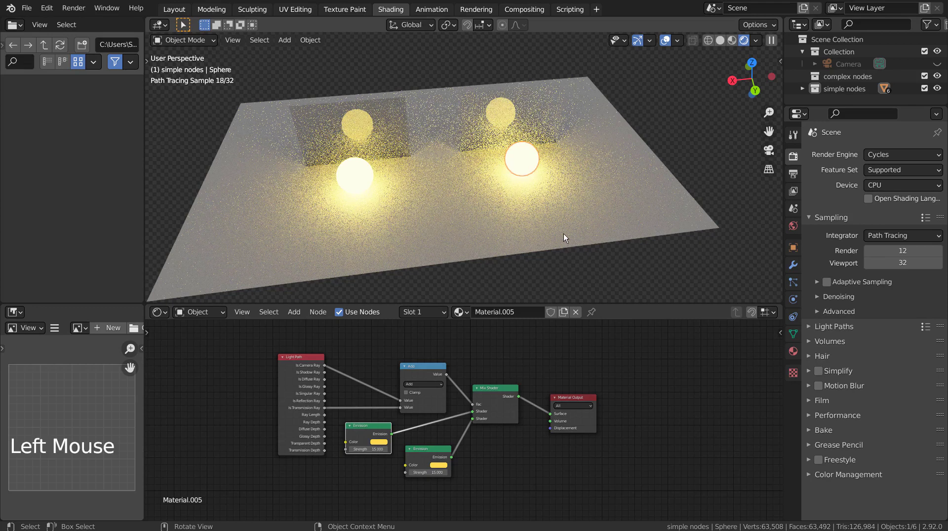
left_click(350, 180)
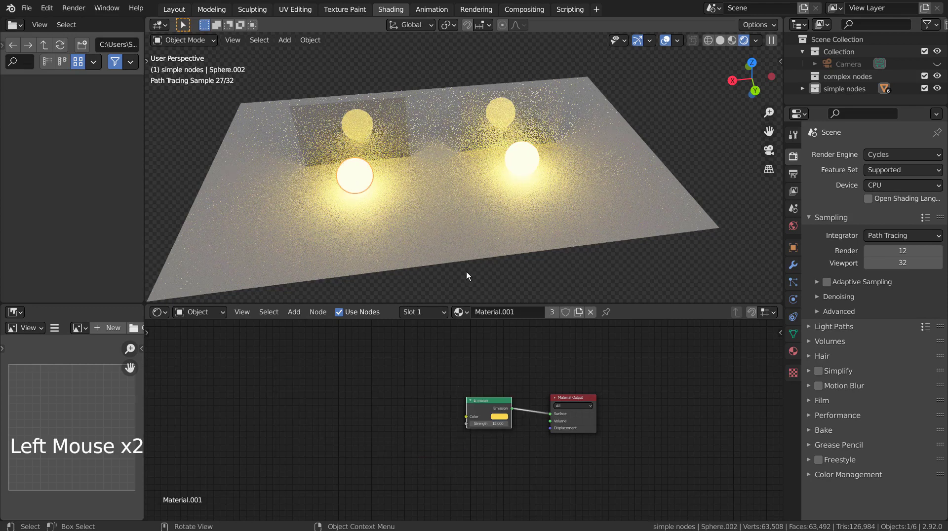
left_click(508, 155)
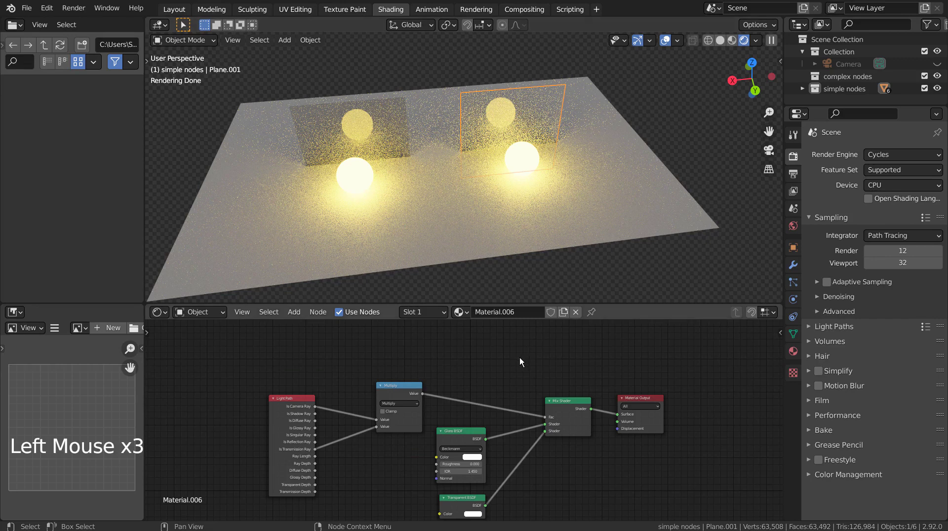
scroll(520, 357, "down", 1)
middle_click_drag(514, 363, 503, 327, "shift")
left_click(393, 131)
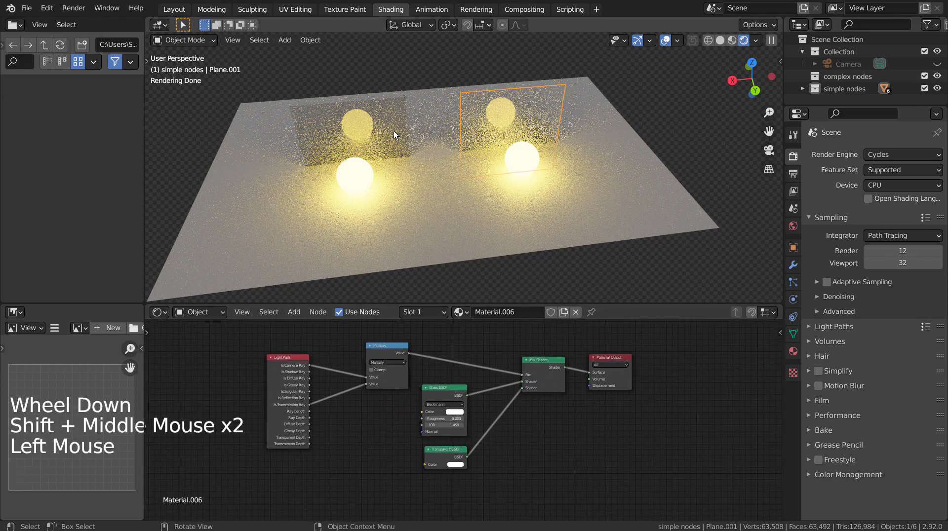
scroll(404, 359, "down", 1, "shift")
Orbit the scene from several angles, including steeply above, then select the right glowing sphere
middle_click_drag(385, 383, 378, 394, "shift")
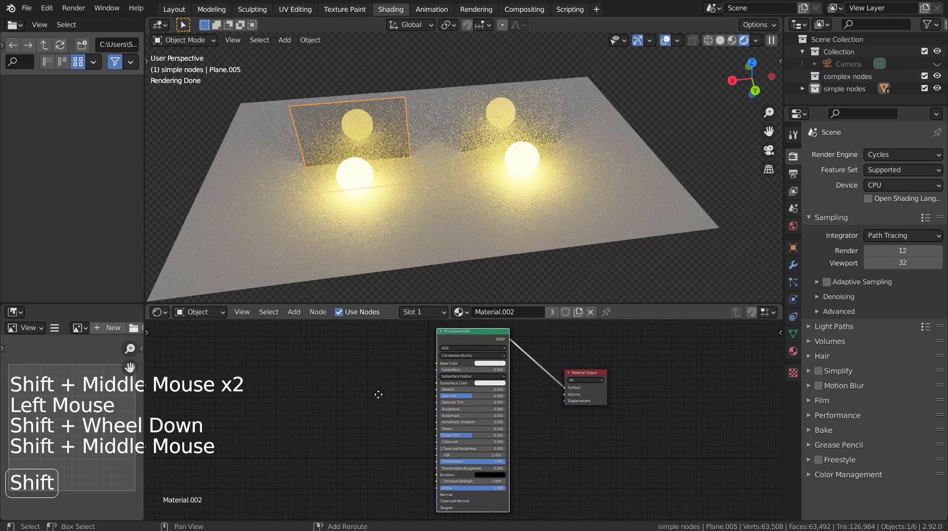
mouse_move(304, 218)
middle_mouse_down()
mouse_move(467, 205)
mouse_move(790, 84)
middle_mouse_up()
left_click(600, 113)
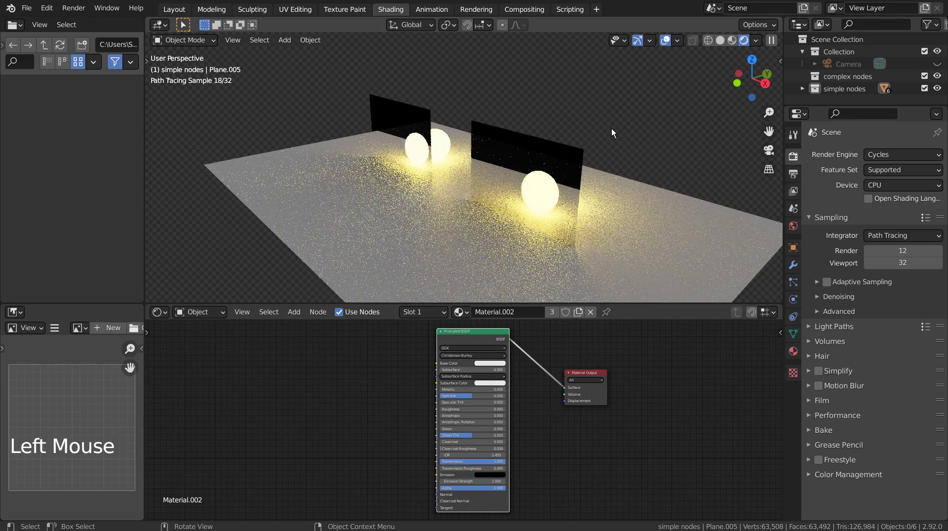
mouse_move(611, 127)
middle_mouse_down()
mouse_move(580, 180)
mouse_move(650, 113)
middle_mouse_up()
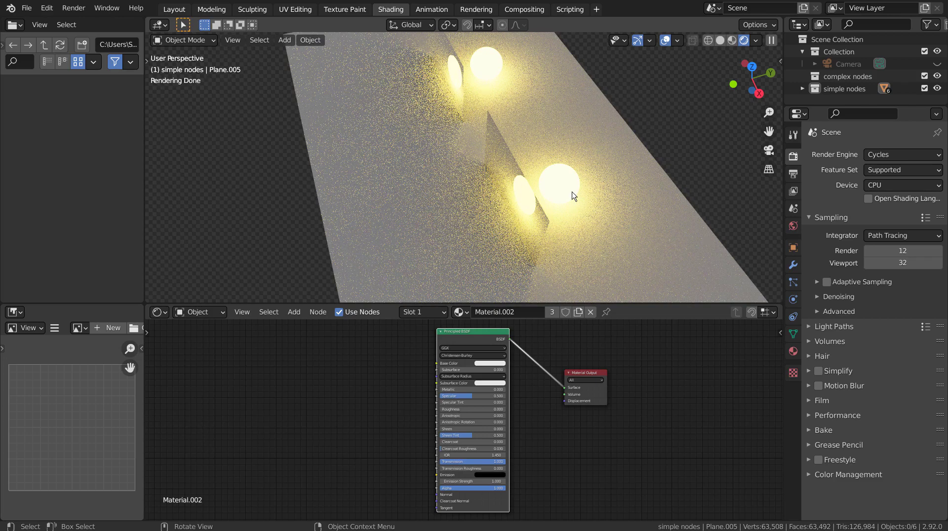
mouse_move(572, 196)
middle_mouse_down()
mouse_move(434, 184)
mouse_move(599, 187)
mouse_move(513, 216)
middle_mouse_up()
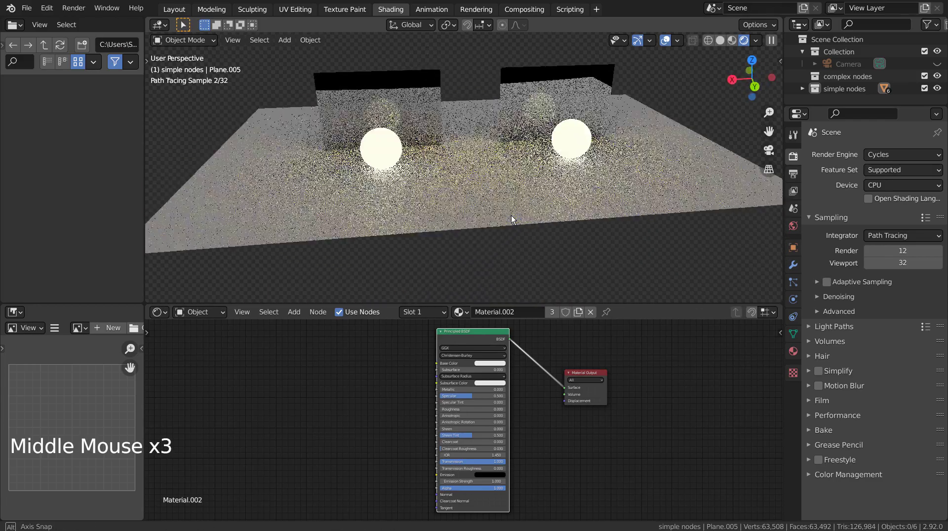
mouse_move(508, 217)
middle_mouse_down("shift")
mouse_move(586, 230)
mouse_move(564, 224)
middle_mouse_up("shift")
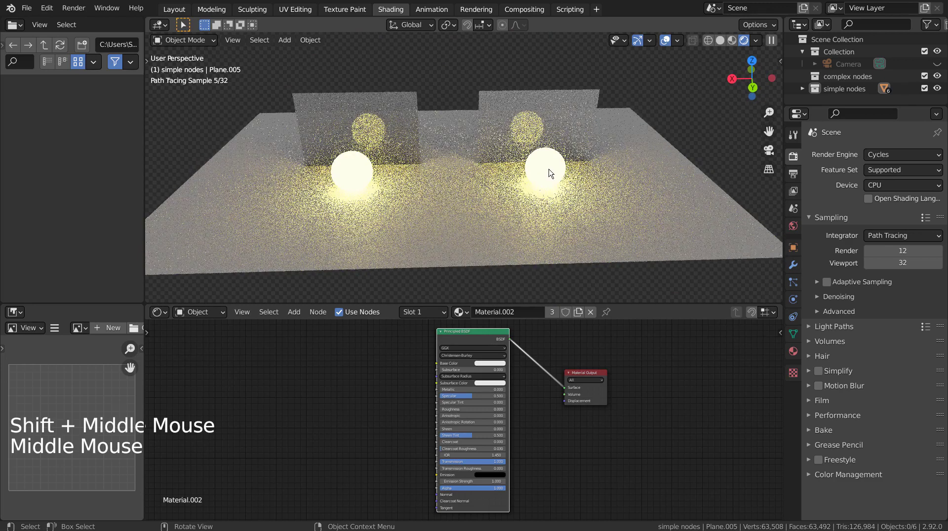
left_click(546, 170)
Maximise and centre the sphere's Light Path emission nodes, then restore the Shading layout
key("ctrl+space")
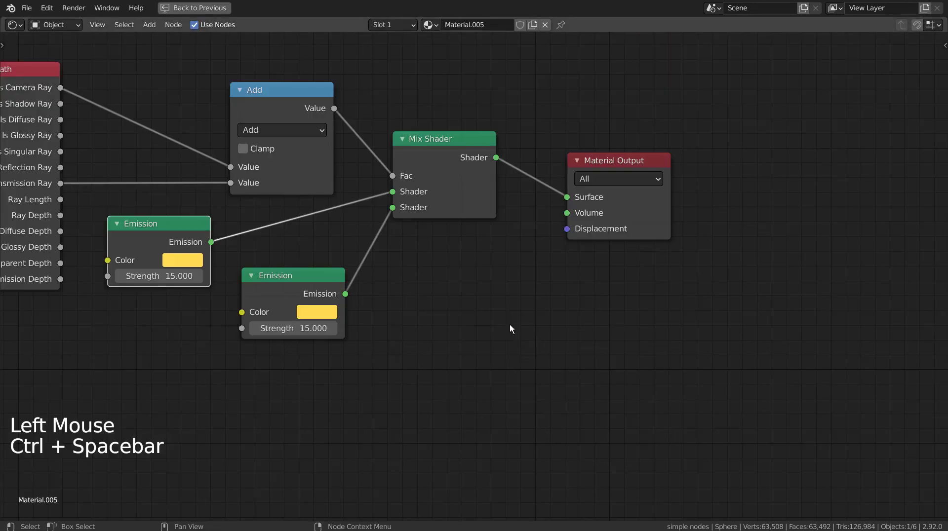
middle_click_drag(510, 365, 591, 373, "shift")
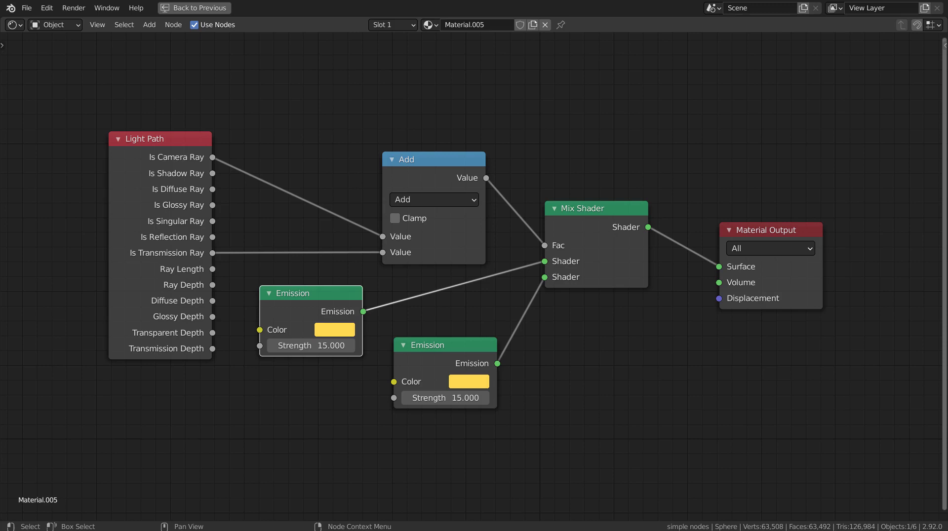
key("shift")
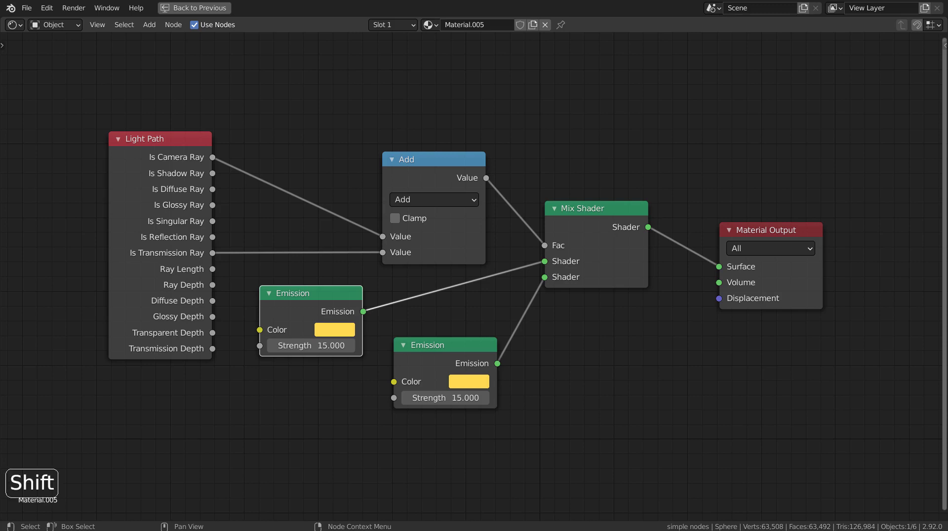
key("shift+space")
Select the right glass pane and maximise its Glass and Transparent BSDF mix nodes
key("ctrl+space")
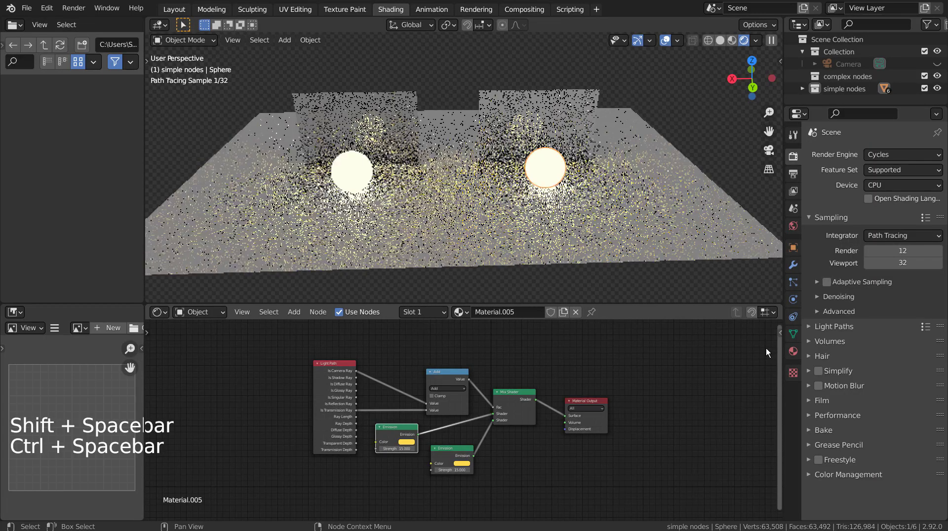
left_click(553, 116)
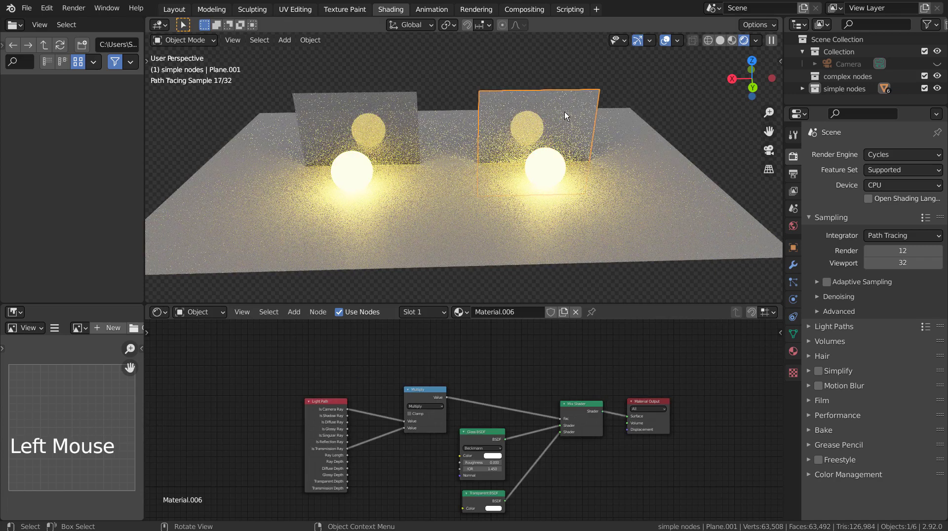
key("ctrl+space")
key("ctrl+space")
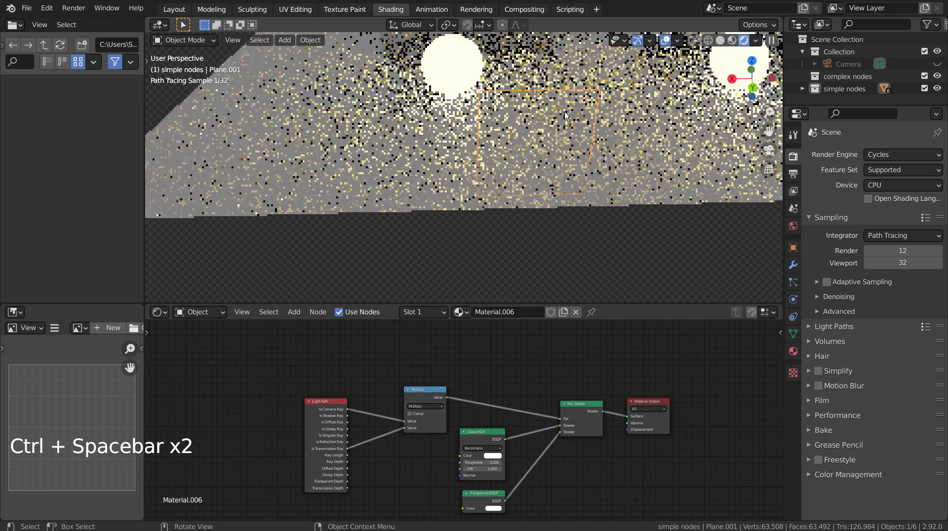
key("ctrl+space")
middle_click_drag(758, 429, 699, 340, "shift")
Examine the Glass BSDF and Transparent BSDF nodes, then restore the Shading layout
left_click(457, 224)
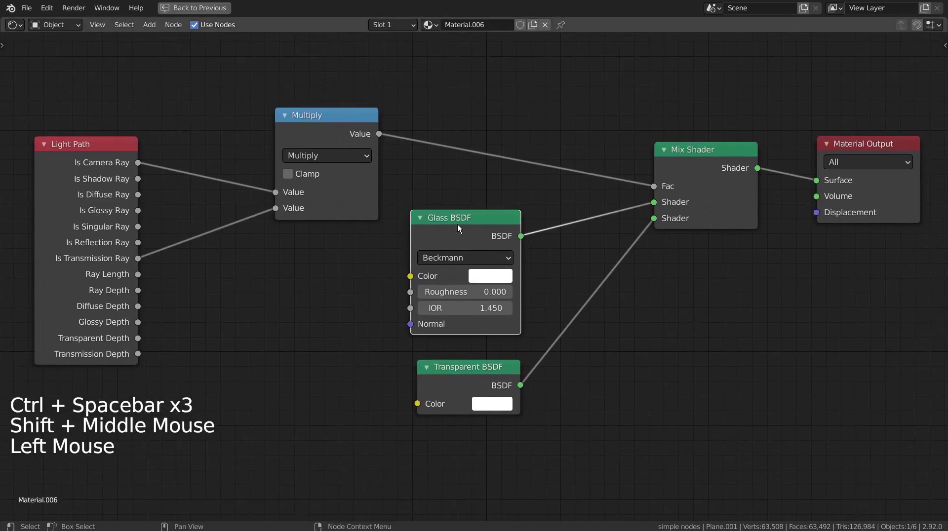
left_click(461, 371)
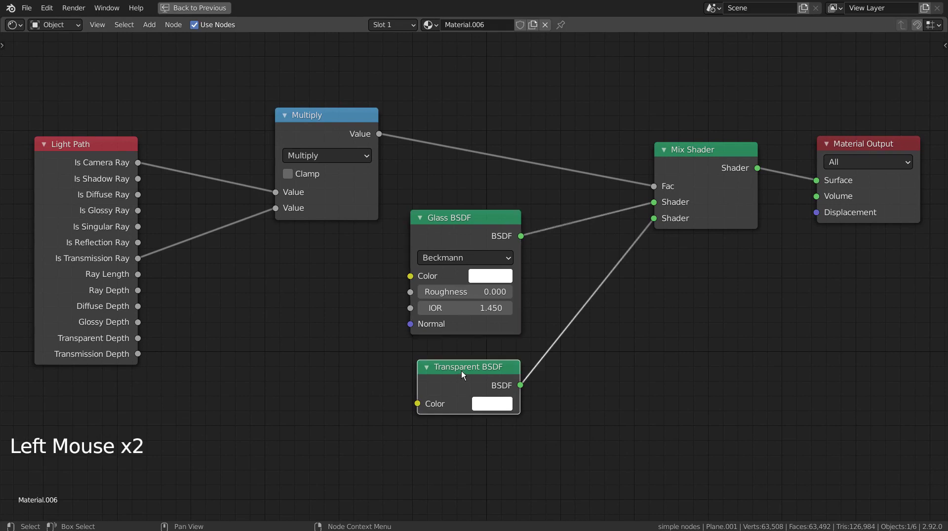
left_click(682, 389)
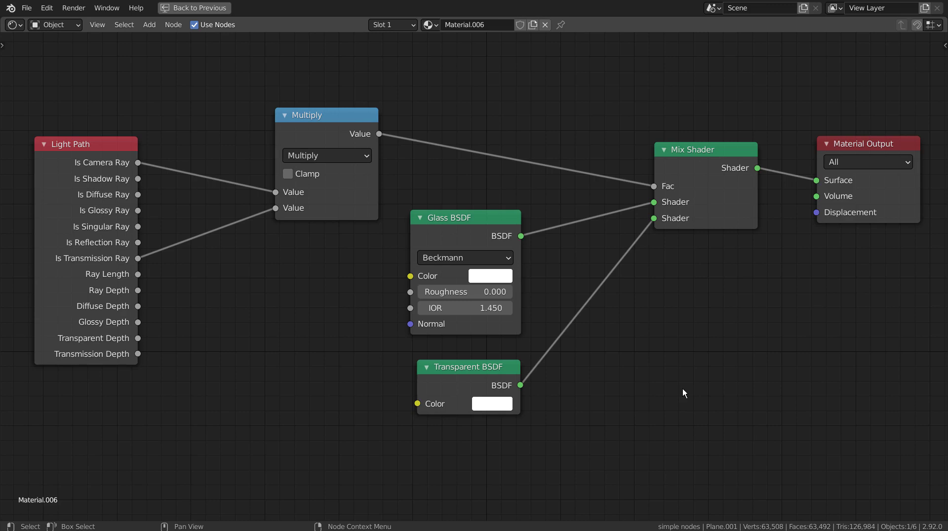
key("ctrl+space")
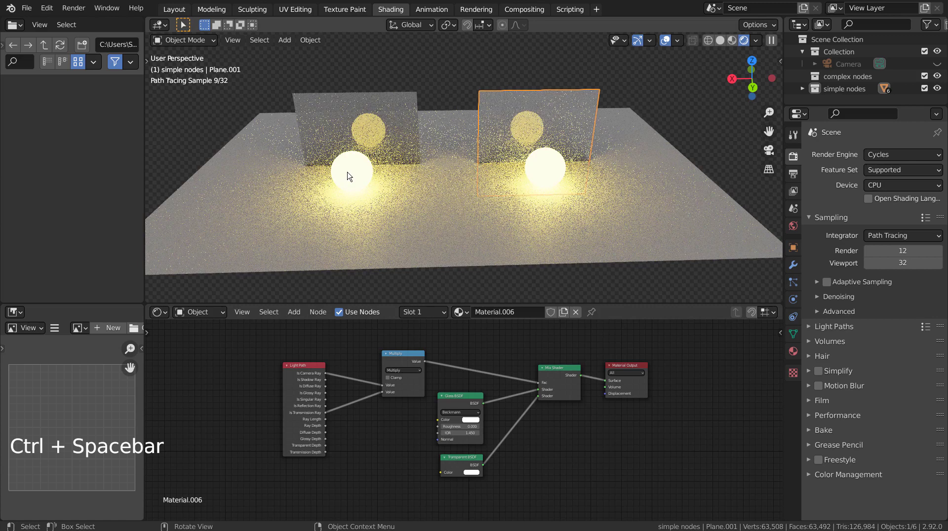
View the left sphere's Emission nodes full-screen, then select the left glass pane
left_click(353, 177)
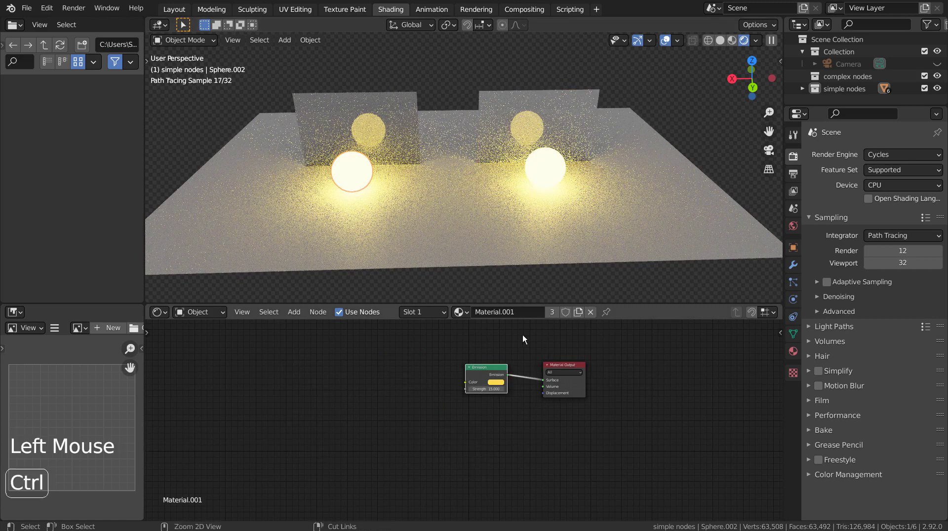
key("ctrl+space")
scroll(615, 212, "up", 4)
middle_click_drag(617, 210, 497, 362, "shift")
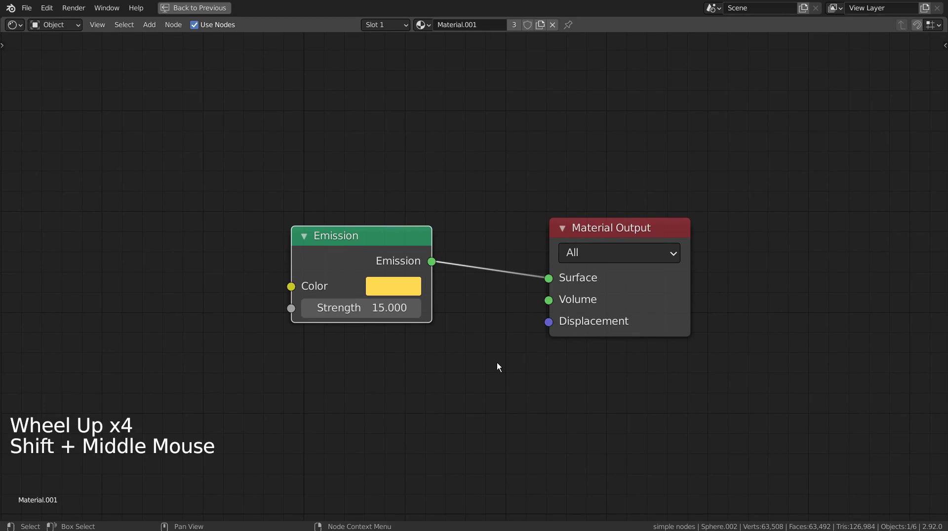
key("ctrl")
key("ctrl+space")
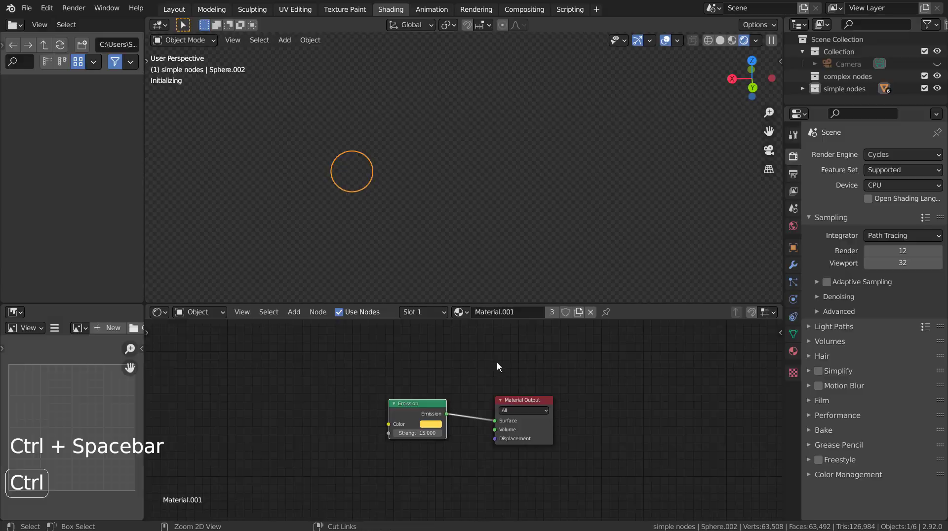
left_click(439, 180)
key("ctrl+space")
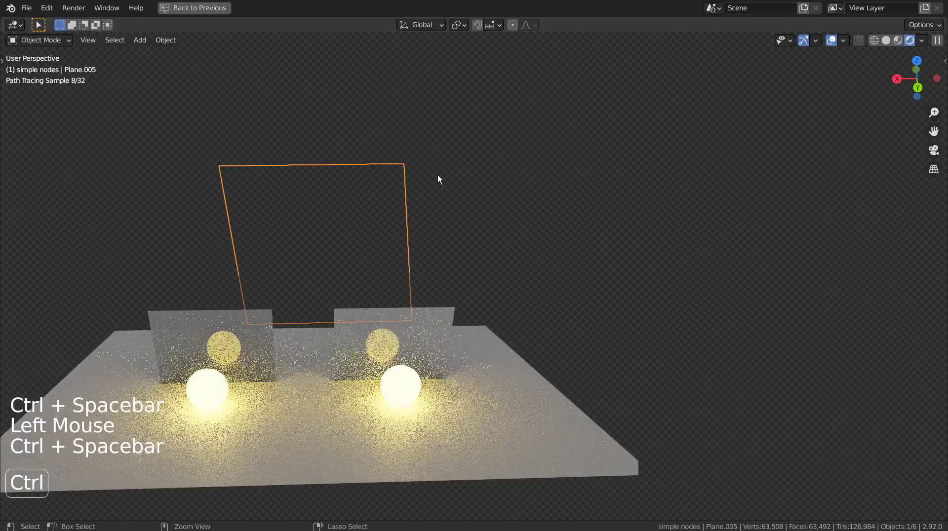
Frame the Principled BSDF showing Transmission 1 and Roughness 0, then restore the layout
key("ctrl+space")
key("ctrl+space")
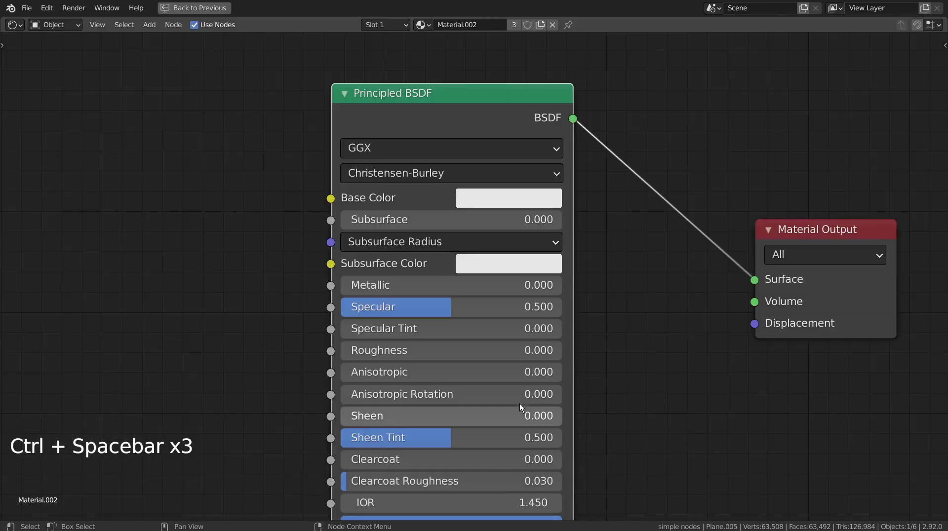
scroll(603, 328, "down", 1)
scroll(637, 401, "down", 3)
middle_click_drag(636, 400, 567, 324, "shift")
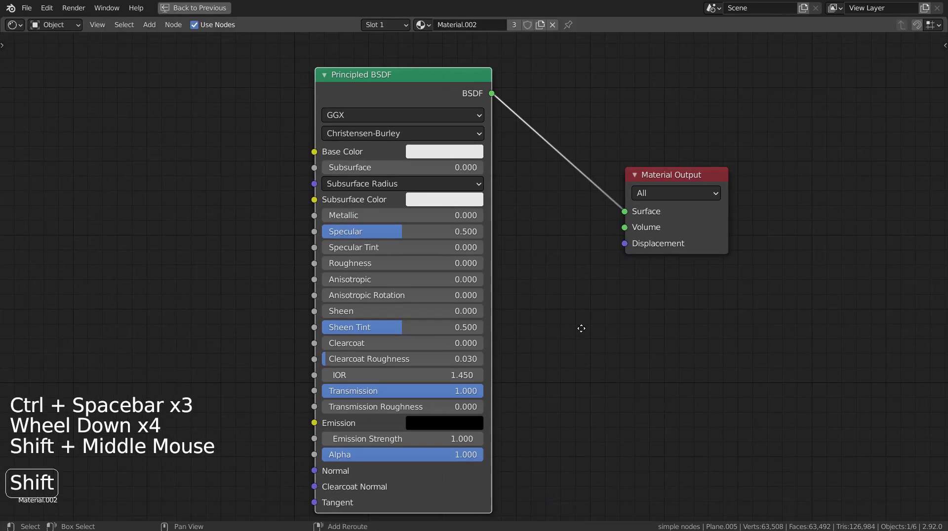
middle_click(549, 274, "shift")
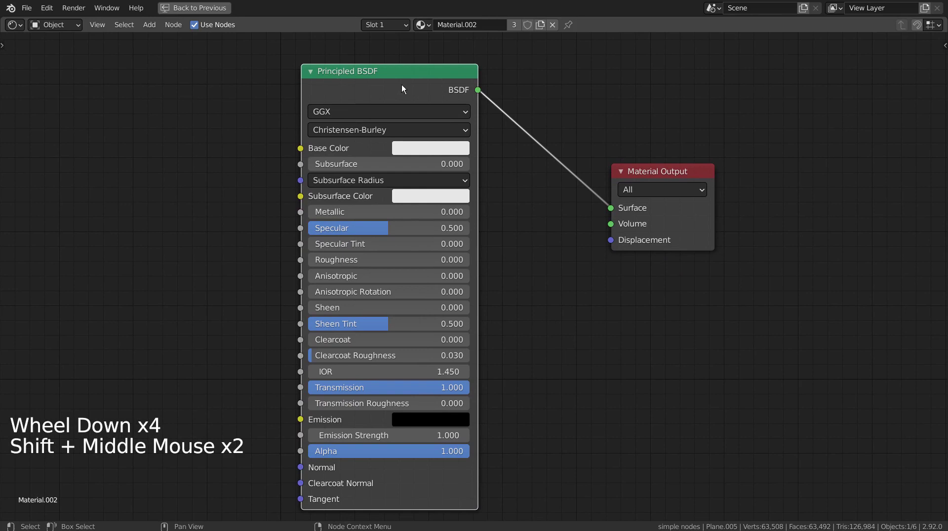
mouse_move(386, 388)
left_mouse_down()
mouse_move(358, 388)
mouse_move(469, 387)
left_mouse_up()
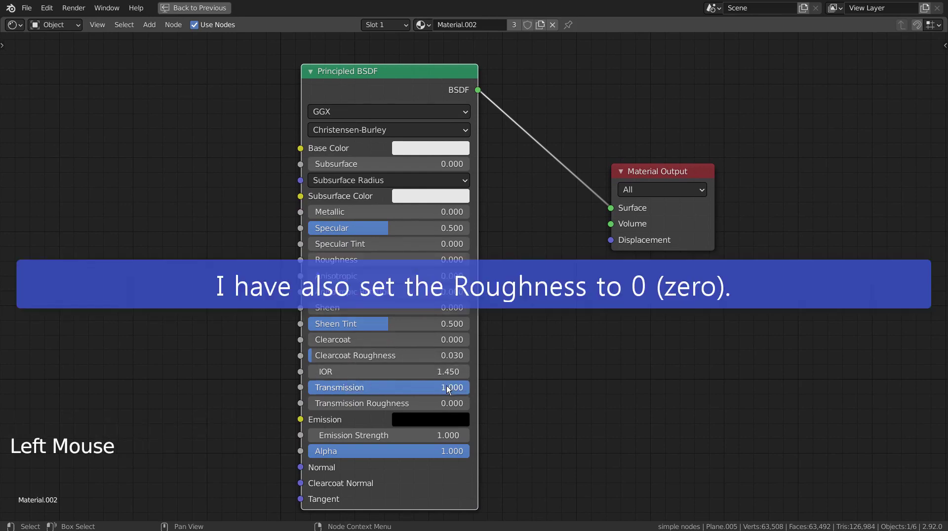
key("ctrl")
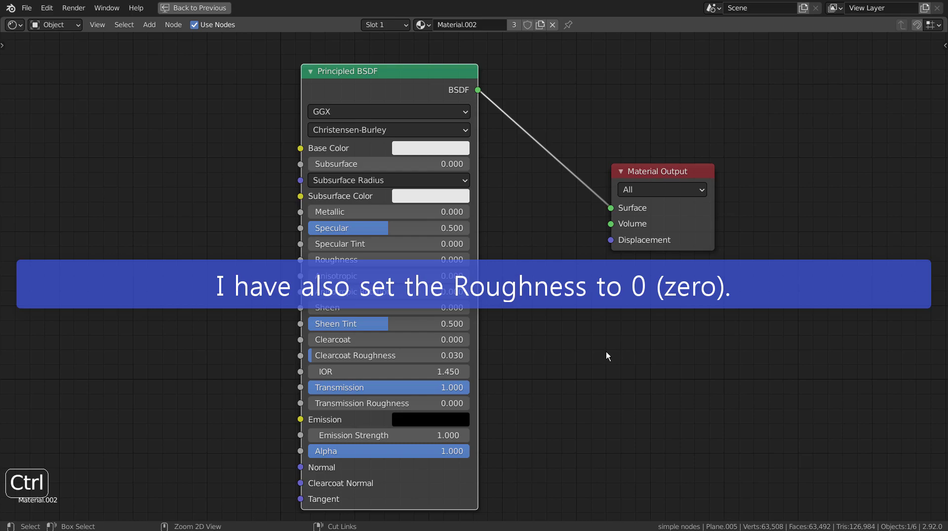
key("ctrl+space")
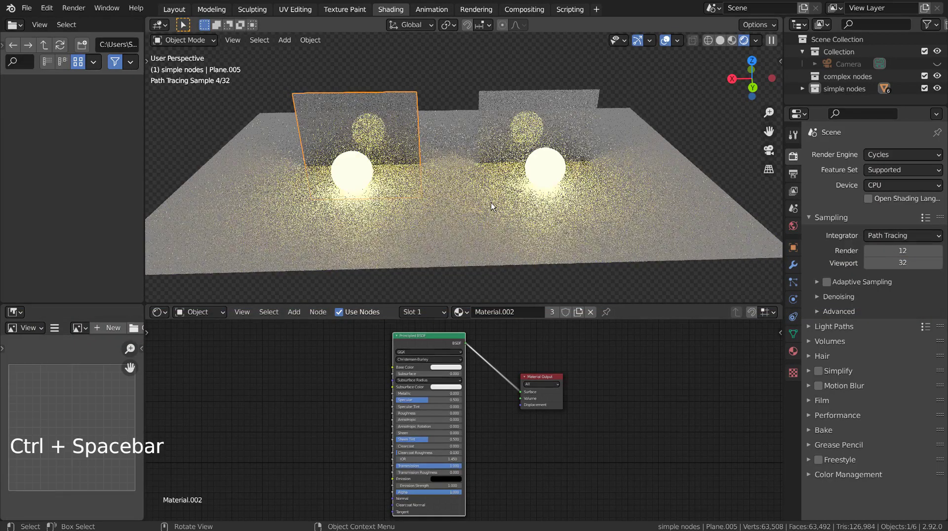